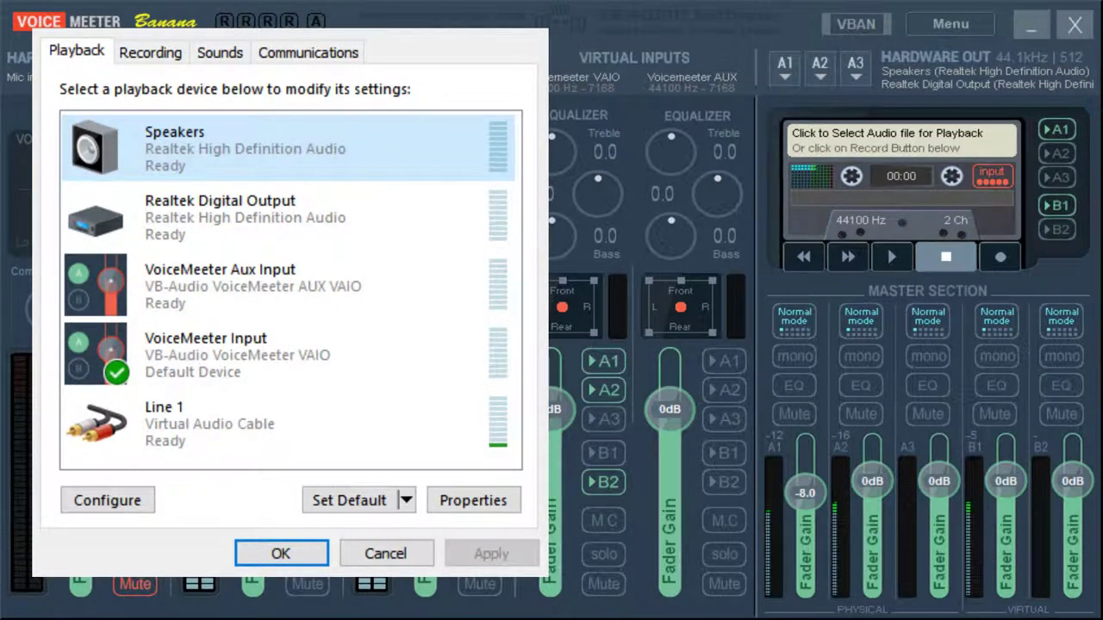
Select the VoiceMeeter Input and VoiceMeeter Aux Input playback devices in turn
{"action": "left_click", "coordinate": [246, 314]}
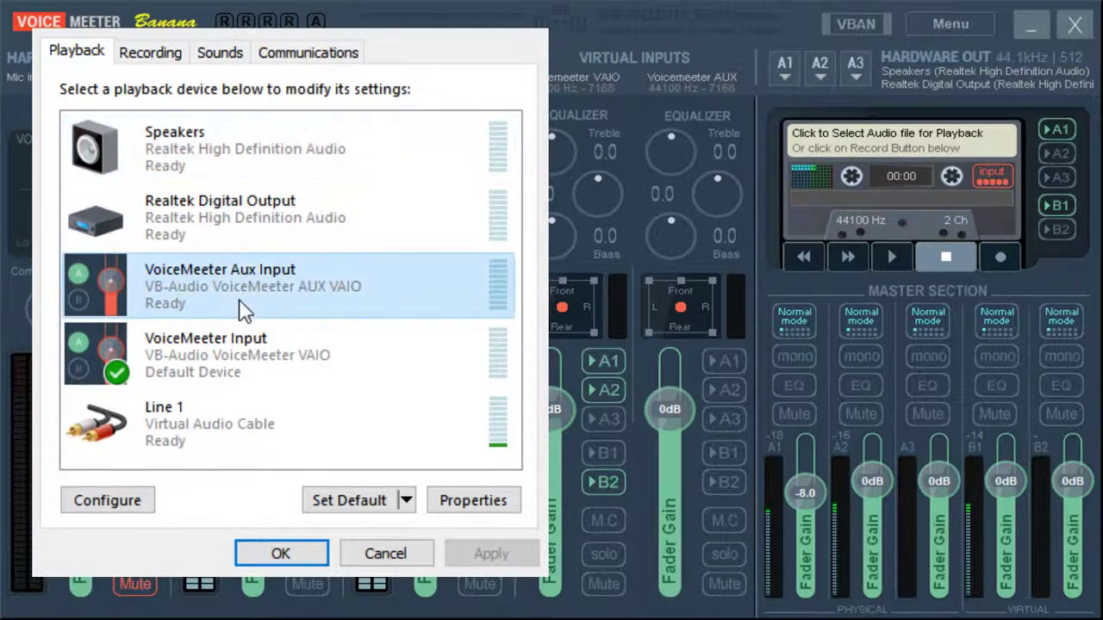
{"action": "left_click", "coordinate": [238, 366]}
{"action": "left_click", "coordinate": [236, 274]}
{"action": "left_click", "coordinate": [242, 341]}
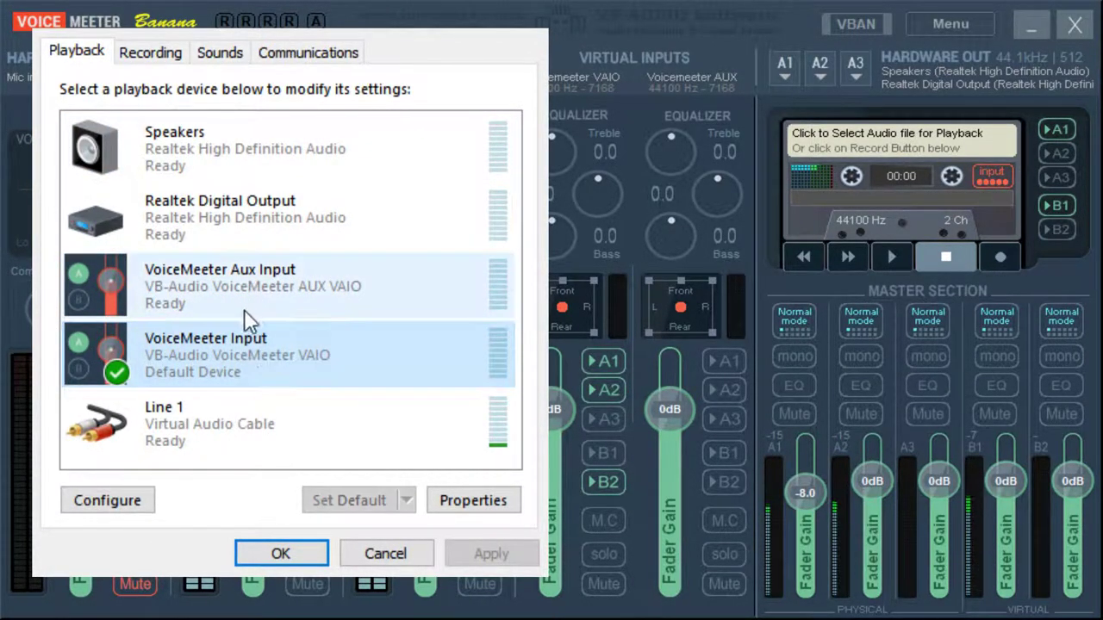
{"action": "left_click", "coordinate": [251, 301]}
{"action": "left_click", "coordinate": [245, 336]}
{"action": "left_click", "coordinate": [237, 270]}
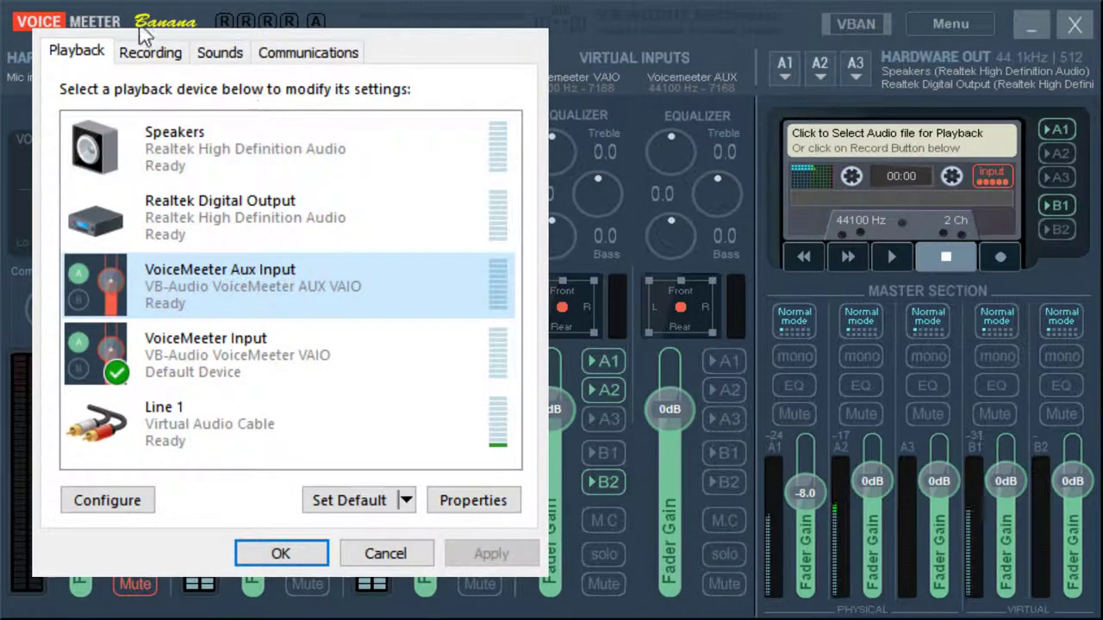
Inspect the VoiceMeeter Aux Output recording device and VoiceMeeter Input playback device, ending on Recording
{"action": "left_click", "coordinate": [151, 50]}
{"action": "left_click", "coordinate": [243, 293]}
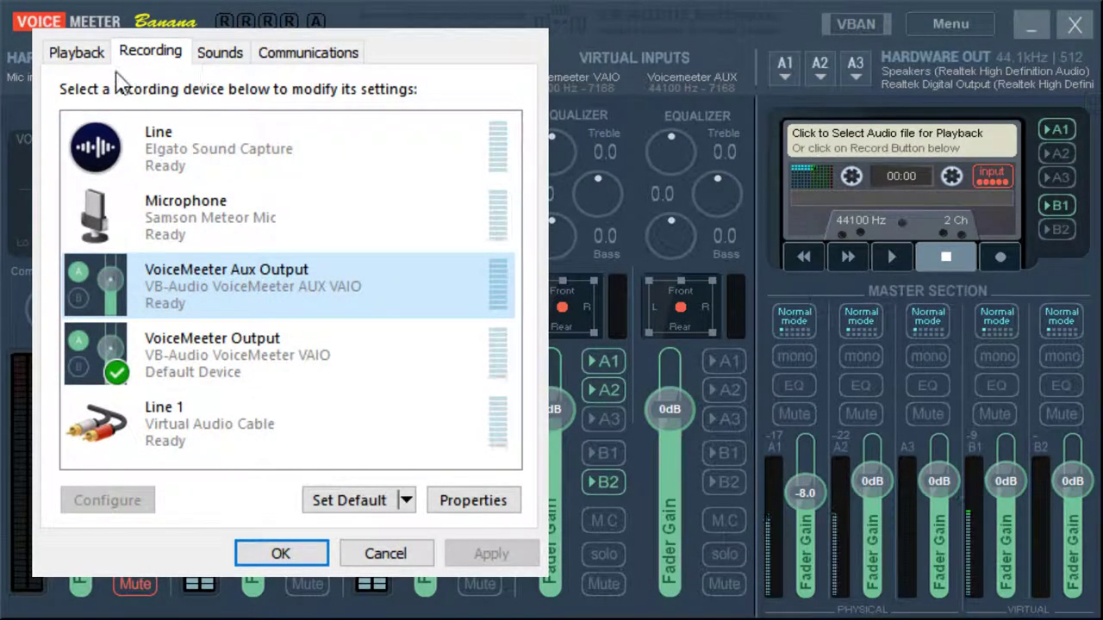
{"action": "left_click", "coordinate": [80, 53]}
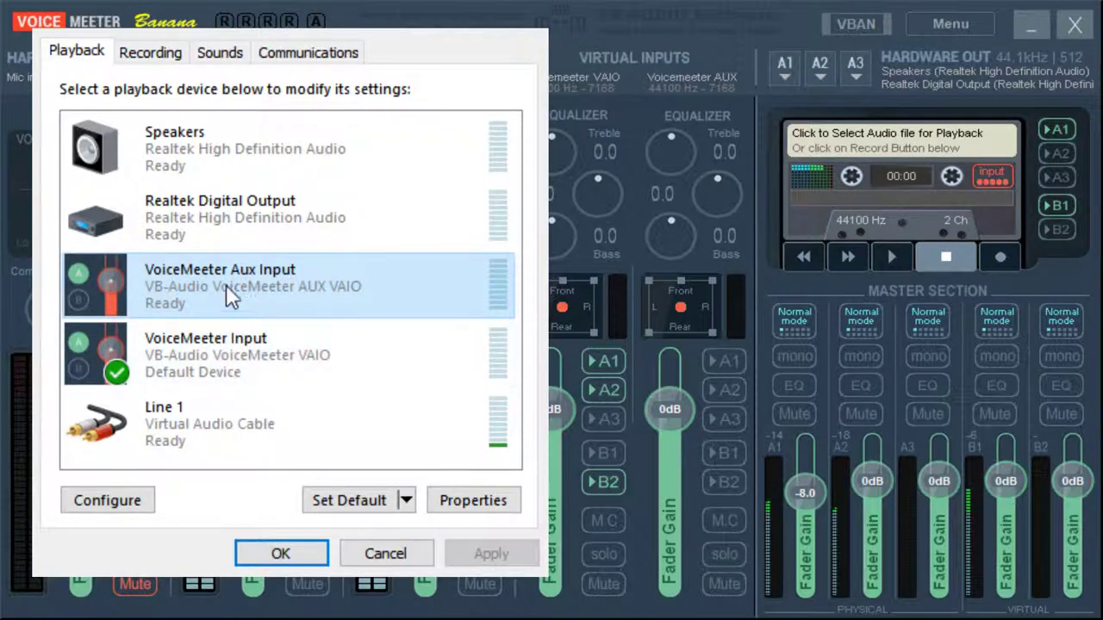
{"action": "left_click", "coordinate": [293, 365]}
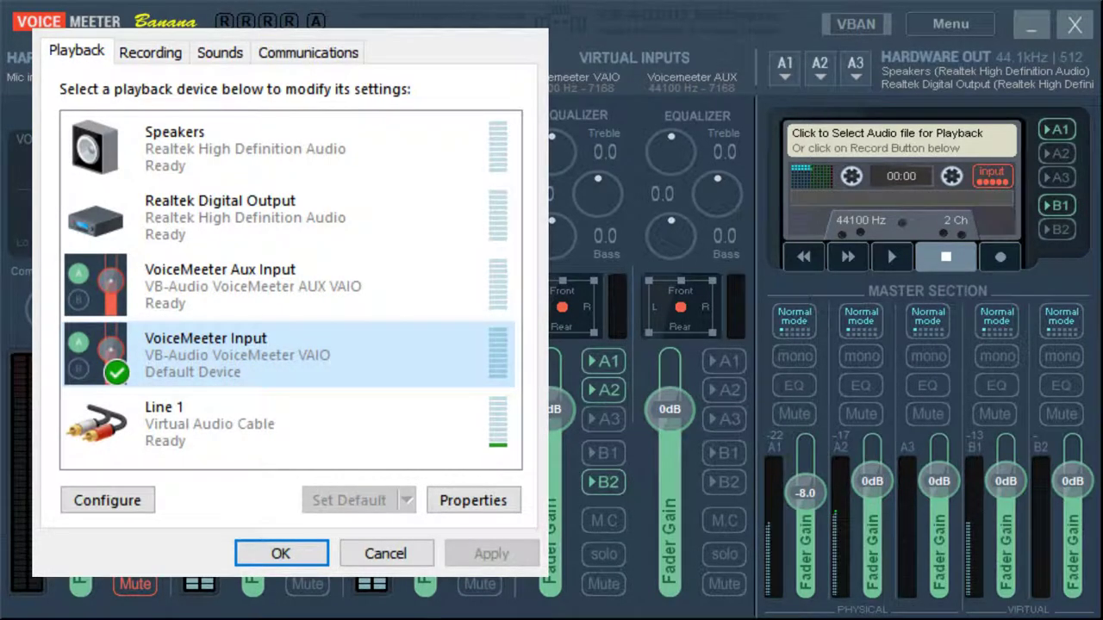
{"action": "left_click", "coordinate": [643, 10]}
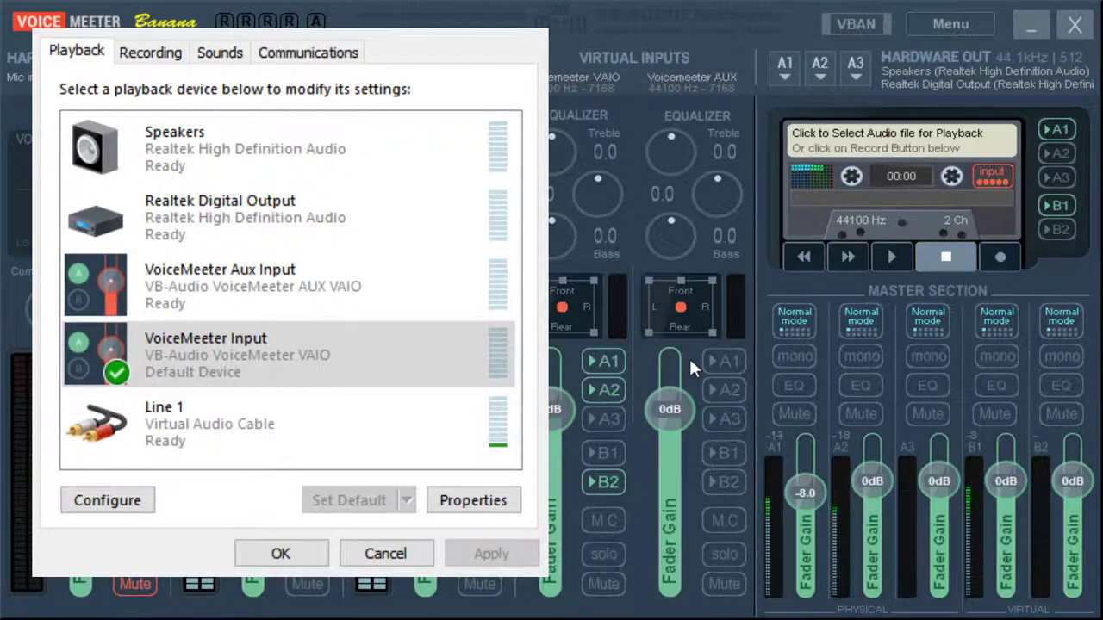
{"action": "left_click", "coordinate": [601, 364]}
{"action": "left_click", "coordinate": [165, 50]}
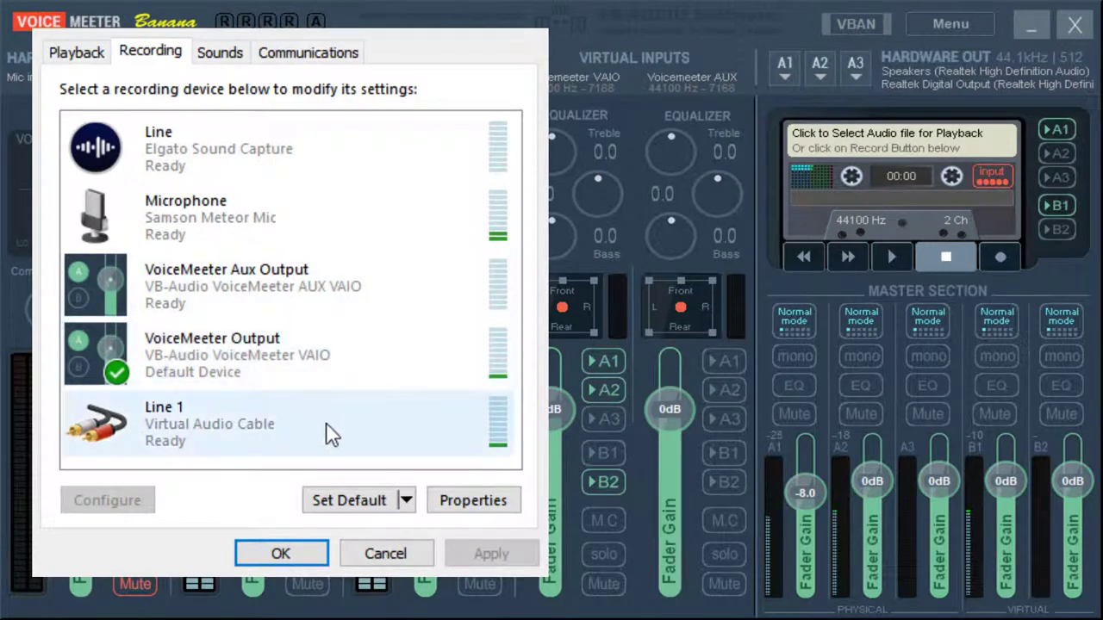
Look over the playback and recording device lists, then dismiss the Sound dialog
{"action": "left_click", "coordinate": [99, 57]}
{"action": "left_click", "coordinate": [290, 343]}
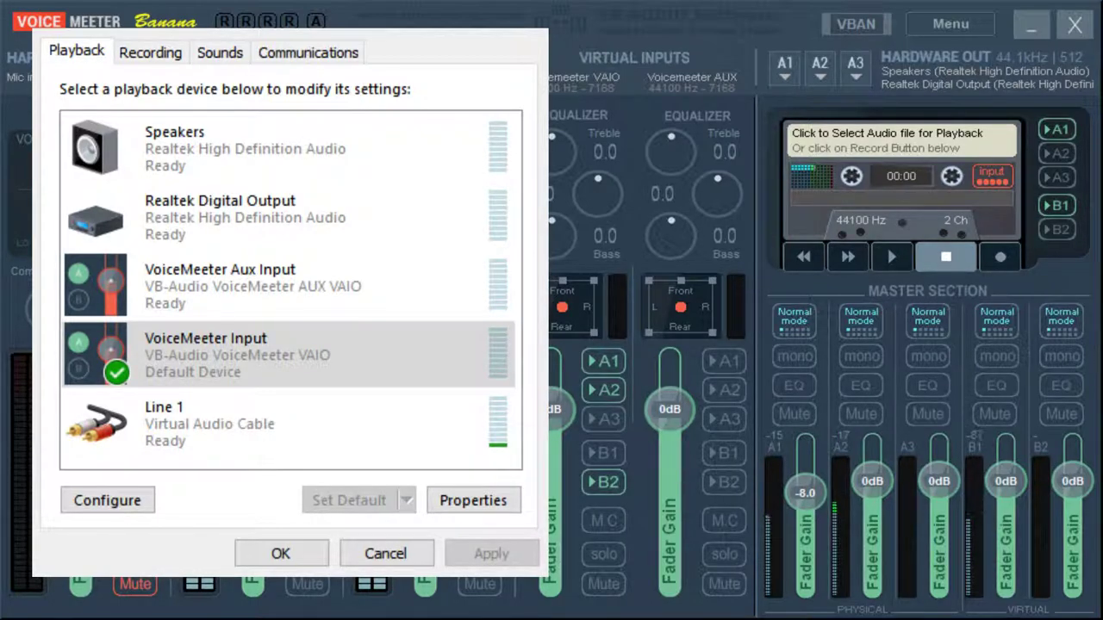
{"action": "left_click", "coordinate": [685, 125]}
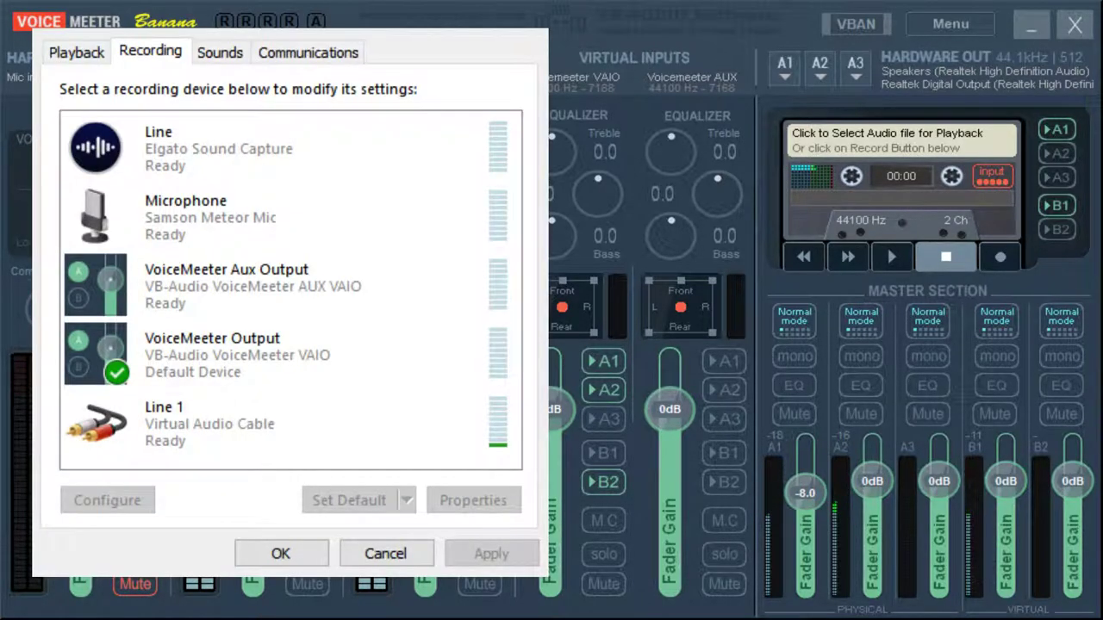
{"action": "left_click", "coordinate": [340, 293]}
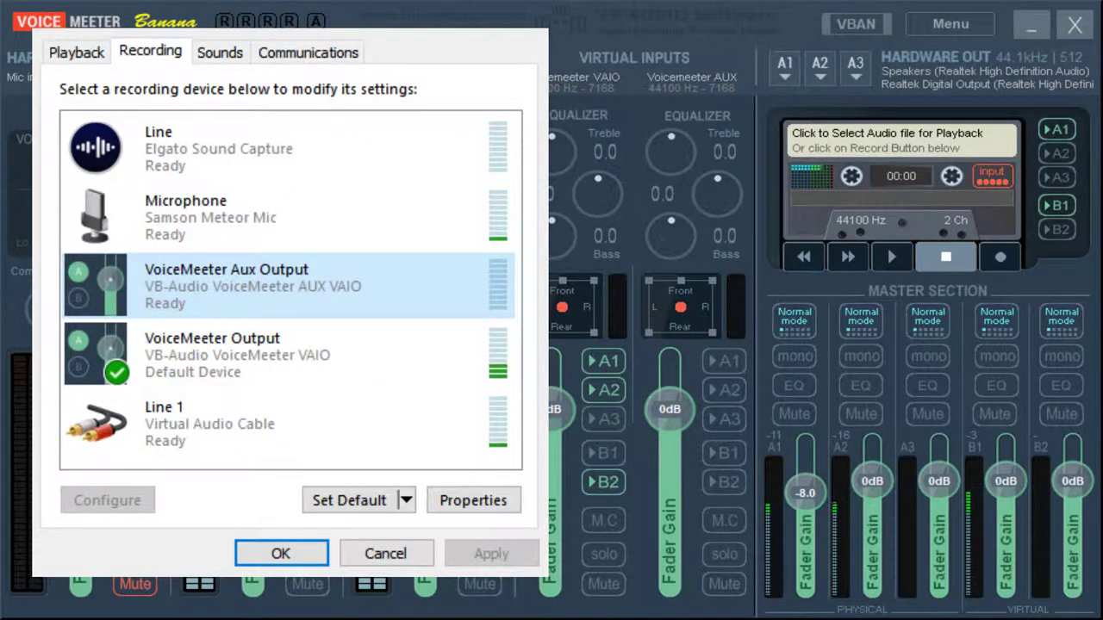
{"action": "key", "text": "Return"}
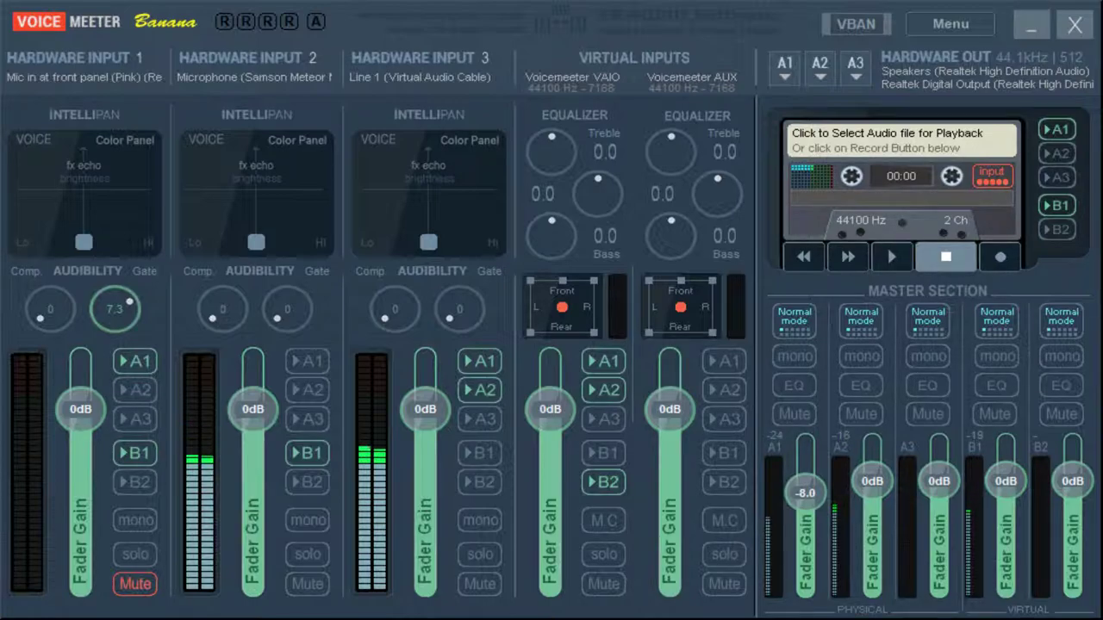
Toggle M.C on the Voicemeeter VAIO strip on, then back off
{"action": "left_click", "coordinate": [622, 516]}
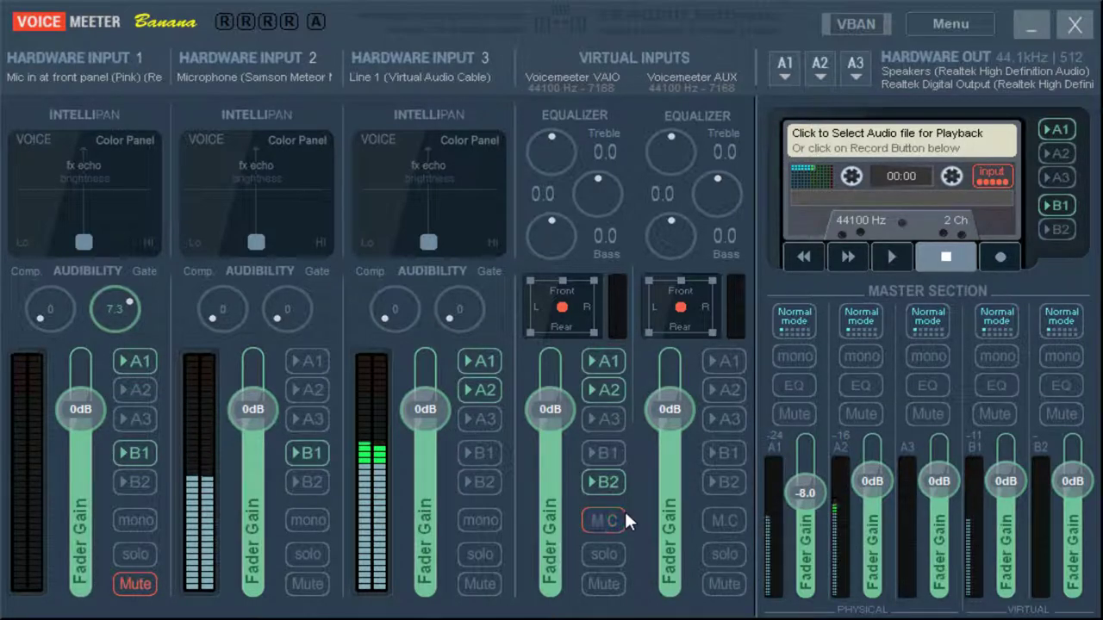
{"action": "left_click", "coordinate": [610, 519]}
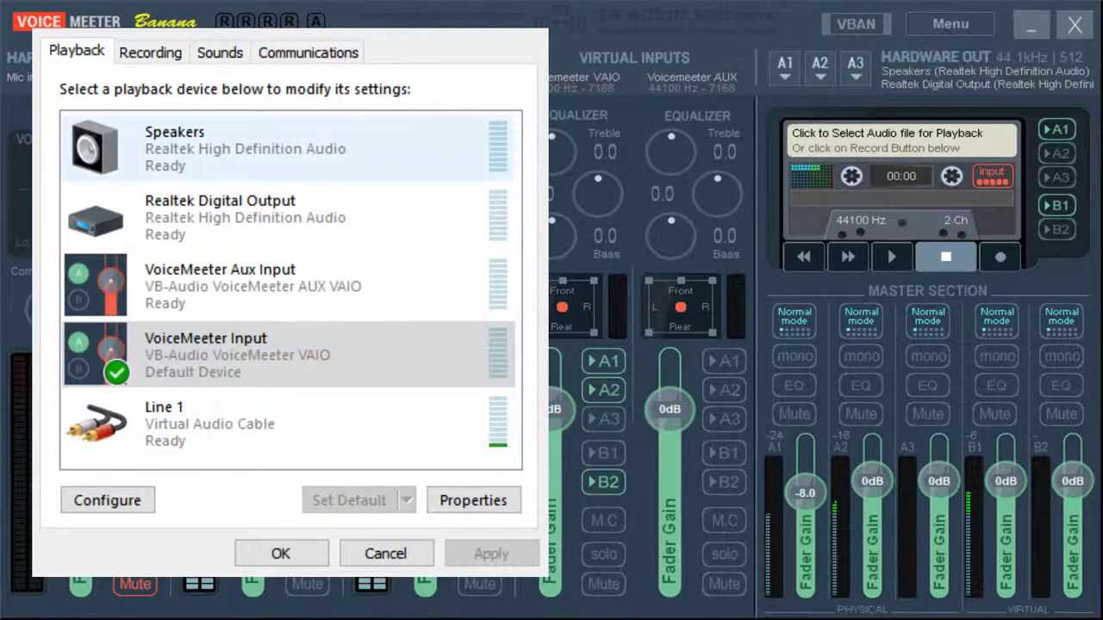
Select Line 1, then VoiceMeeter Aux Input in the playback device list
{"action": "left_click", "coordinate": [270, 426]}
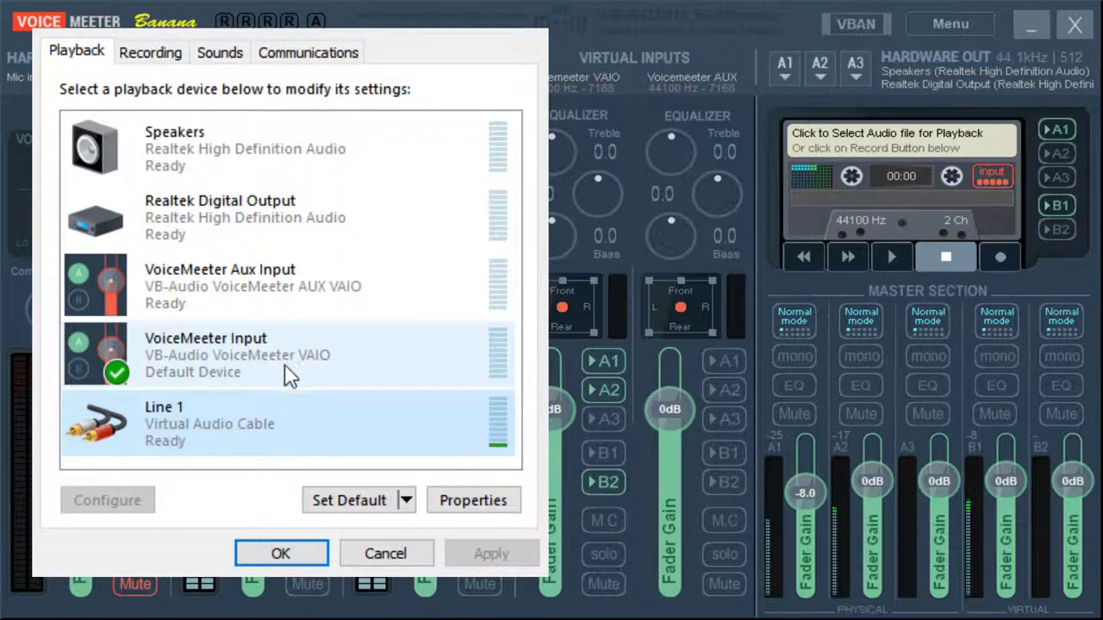
{"action": "left_click", "coordinate": [216, 292]}
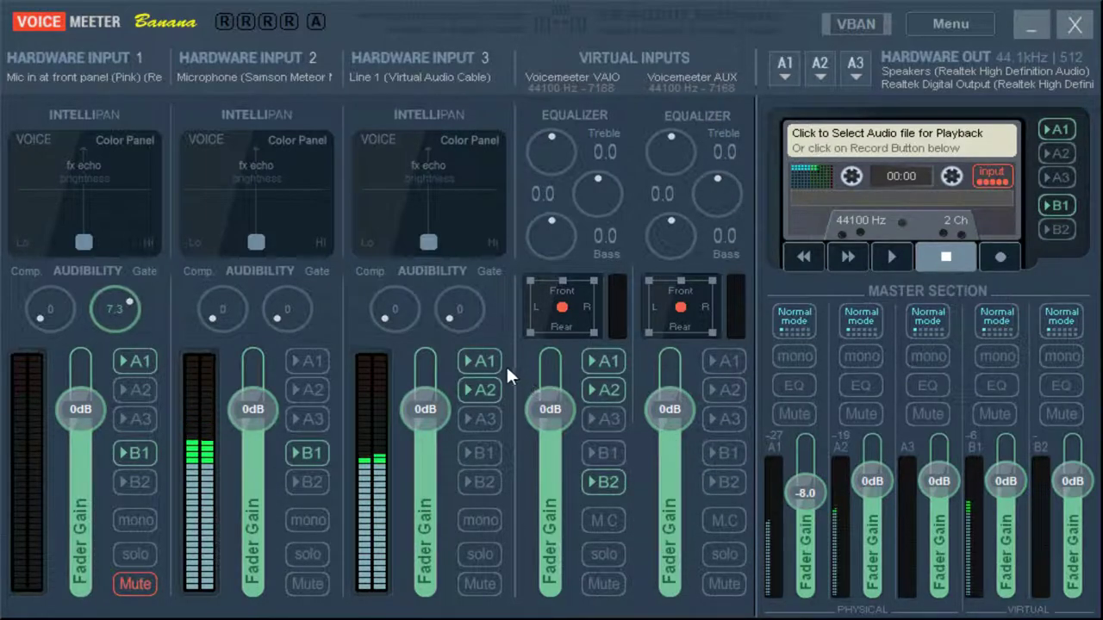
Turn on the A1 and A2 bus buttons on the Voicemeeter AUX strip
{"action": "left_click", "coordinate": [727, 367]}
{"action": "left_click", "coordinate": [731, 391]}
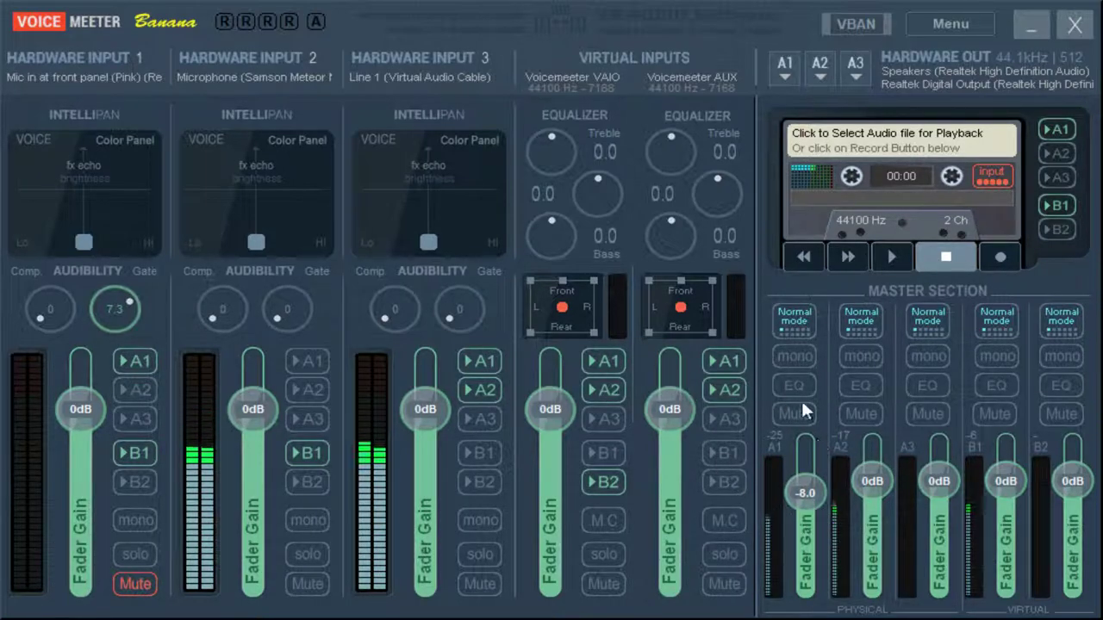
{"action": "left_click", "coordinate": [726, 389]}
{"action": "left_click", "coordinate": [732, 357]}
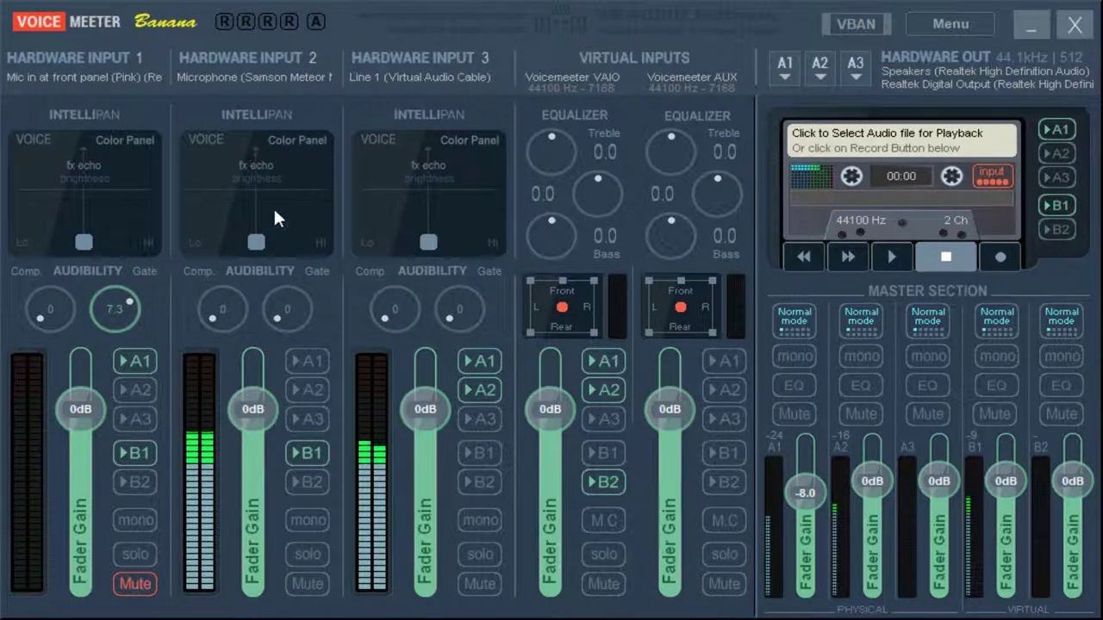
Cycle Input 2's Intellipan modes, then move the modulation point right and back to bottom centre
{"action": "left_click", "coordinate": [310, 140]}
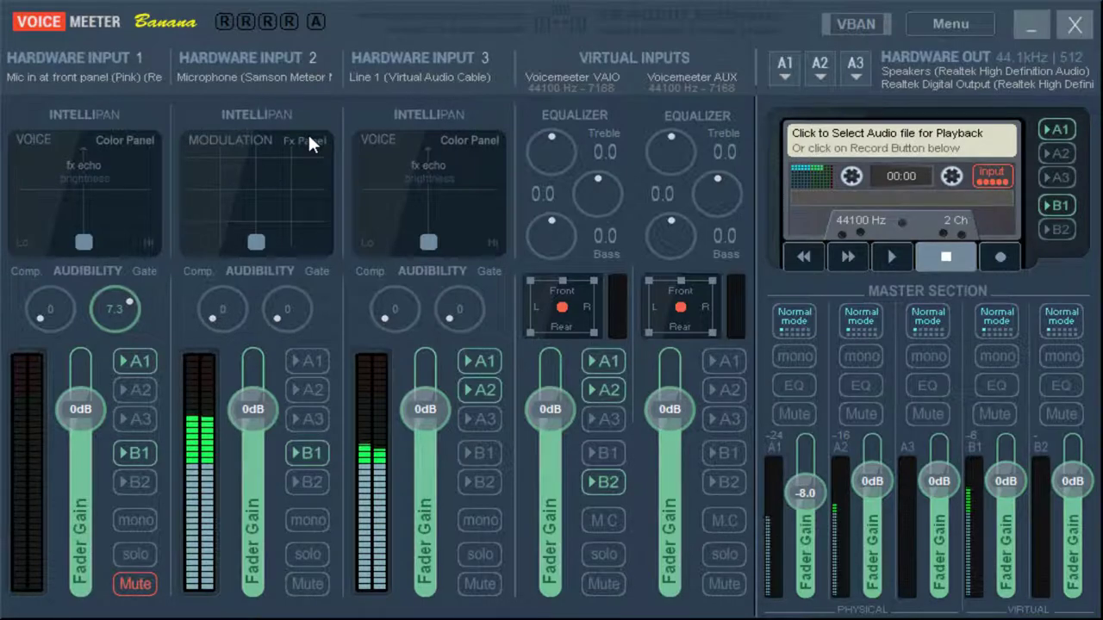
{"action": "left_click", "coordinate": [273, 138]}
{"action": "left_click", "coordinate": [273, 138]}
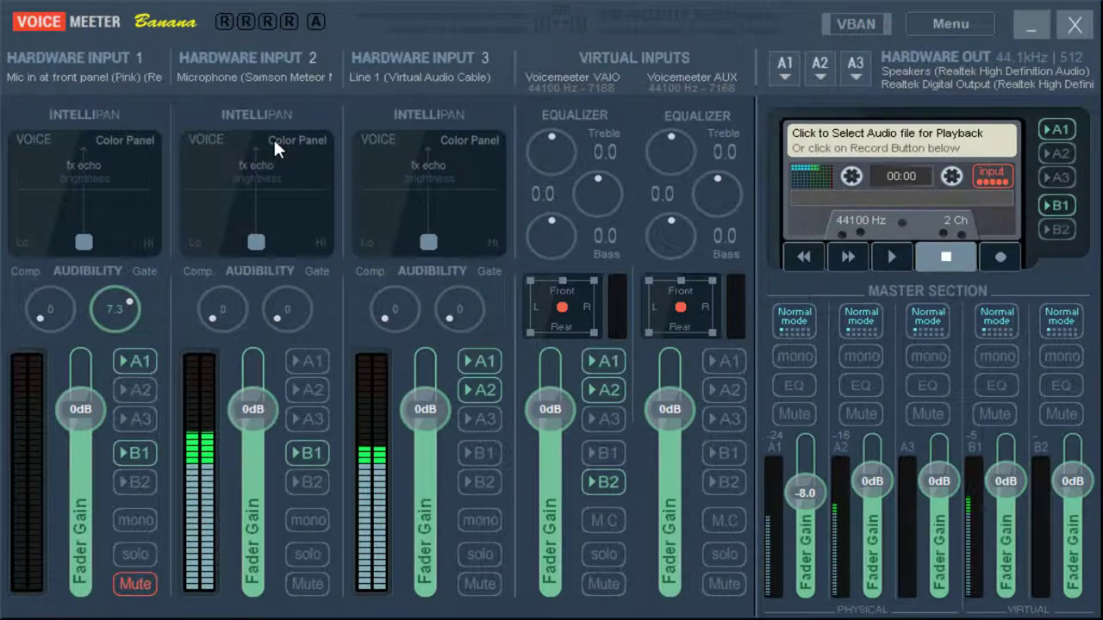
{"action": "left_click", "coordinate": [273, 137]}
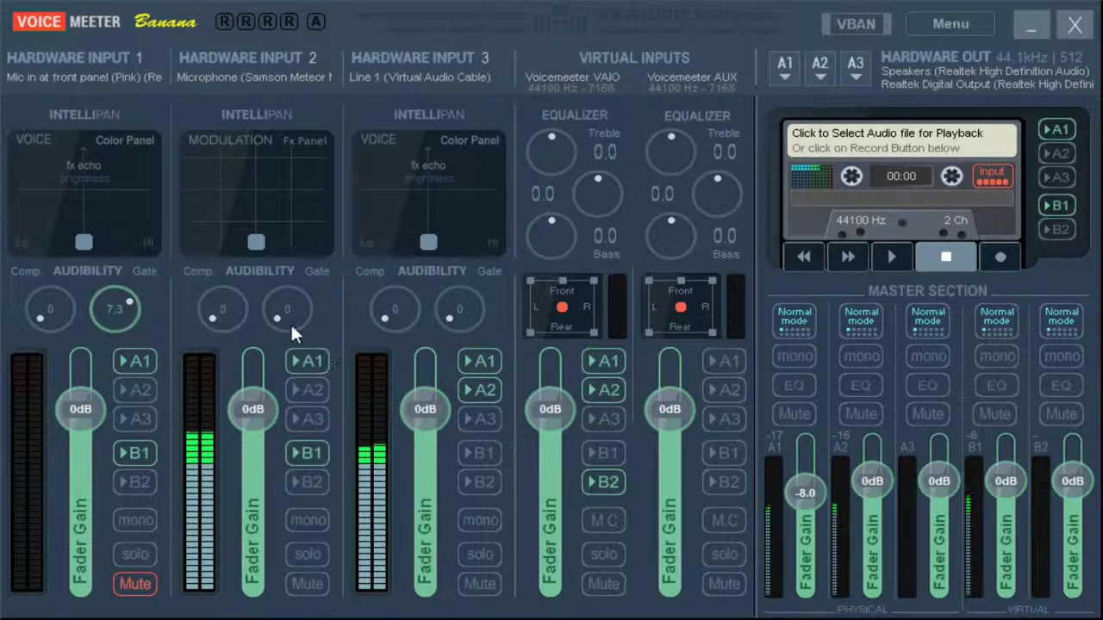
{"action": "left_click_drag", "start_coordinate": [254, 243], "coordinate": [189, 244]}
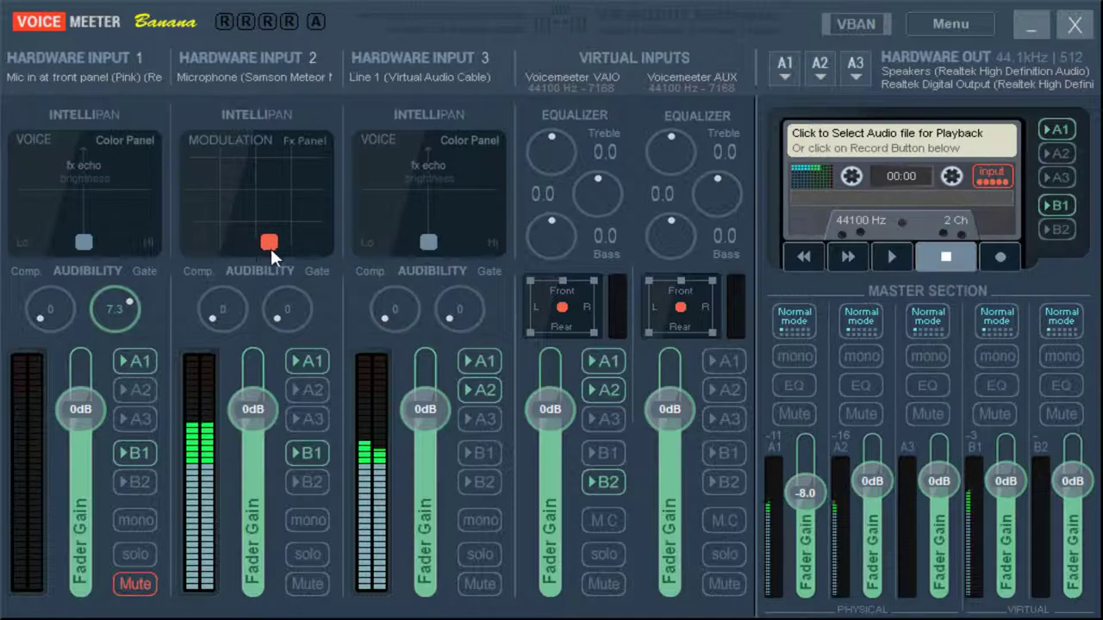
{"action": "left_click_drag", "start_coordinate": [264, 192], "coordinate": [245, 236]}
Pan Input 2 toward bottom-left in 3D mode, then return its pad to Color Panel
{"action": "left_click", "coordinate": [233, 144]}
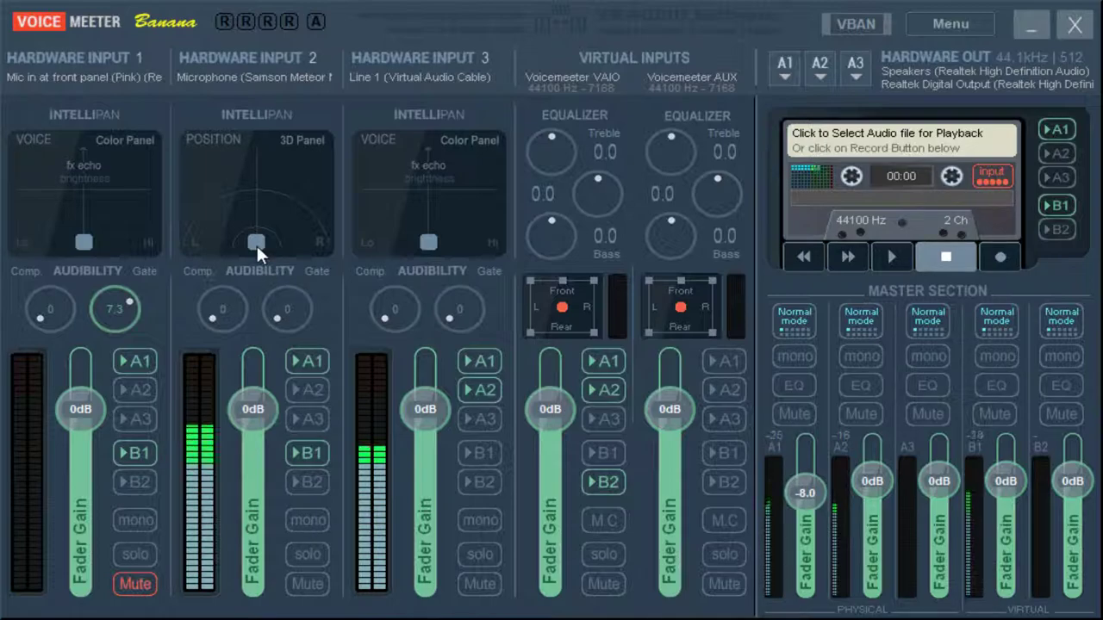
{"action": "left_click_drag", "start_coordinate": [316, 246], "coordinate": [110, 291]}
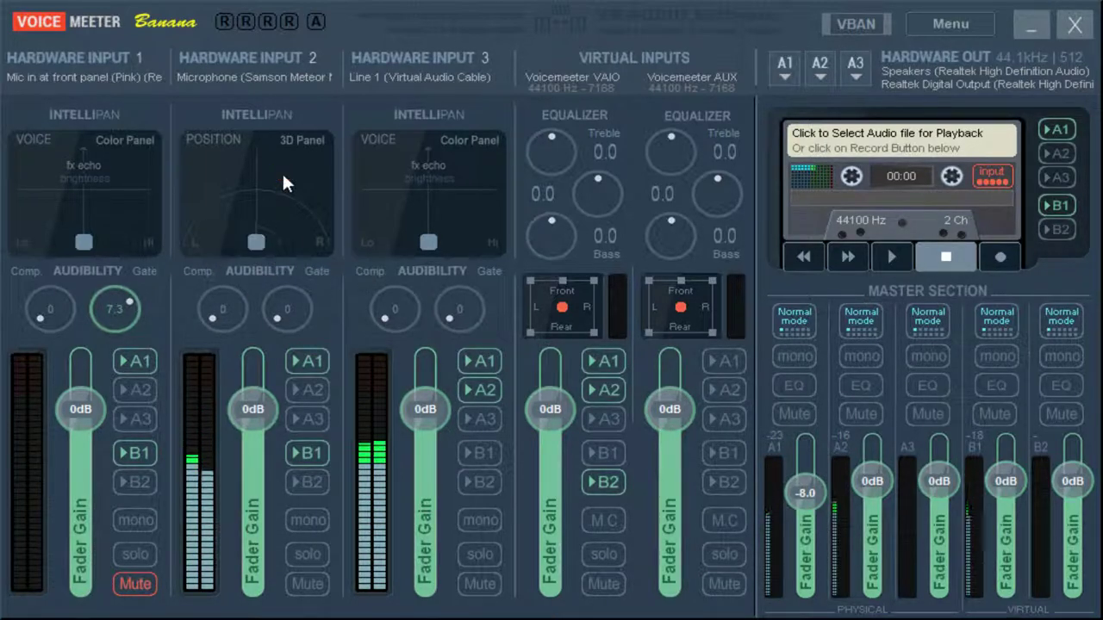
{"action": "left_click", "coordinate": [259, 146]}
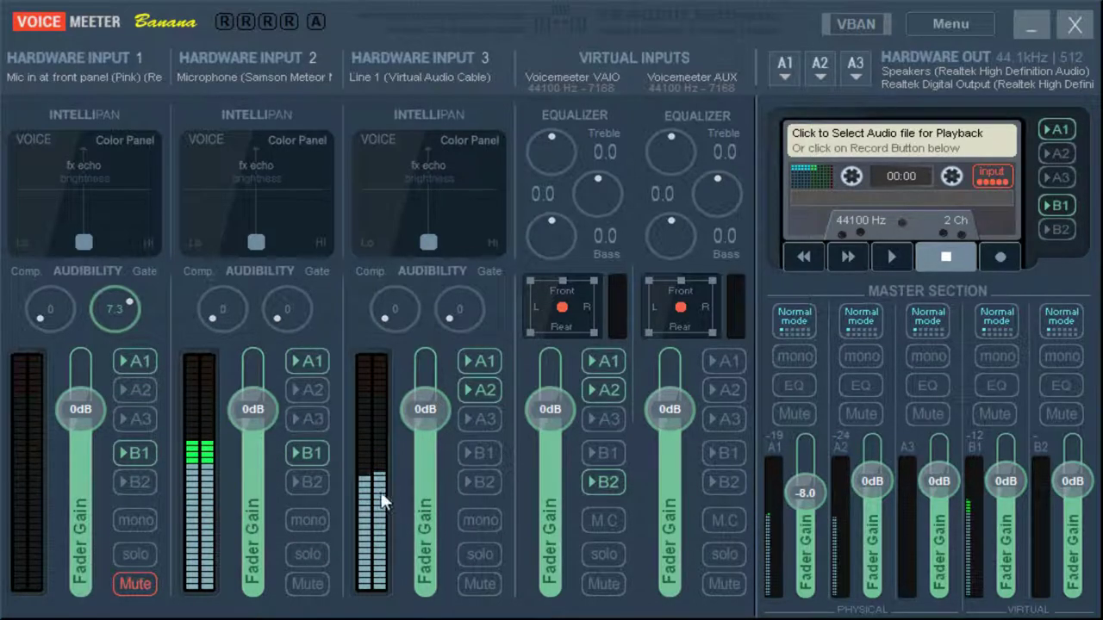
{"action": "left_click", "coordinate": [327, 586]}
{"action": "left_click", "coordinate": [326, 585]}
{"action": "left_click_drag", "start_coordinate": [263, 402], "coordinate": [262, 357]}
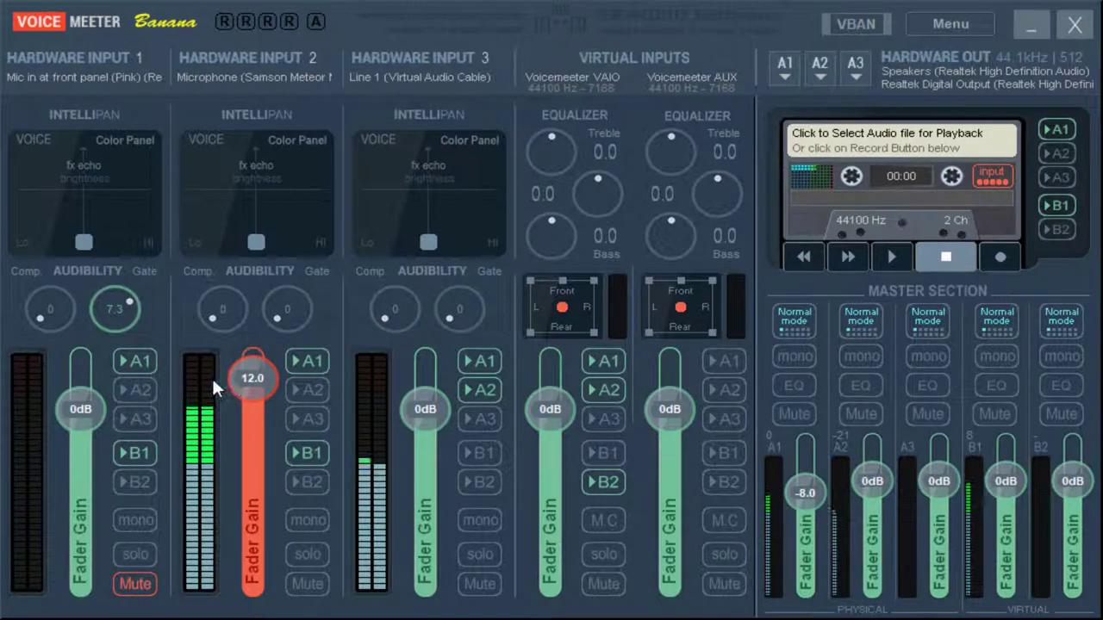
{"action": "left_click_drag", "start_coordinate": [258, 380], "coordinate": [259, 409]}
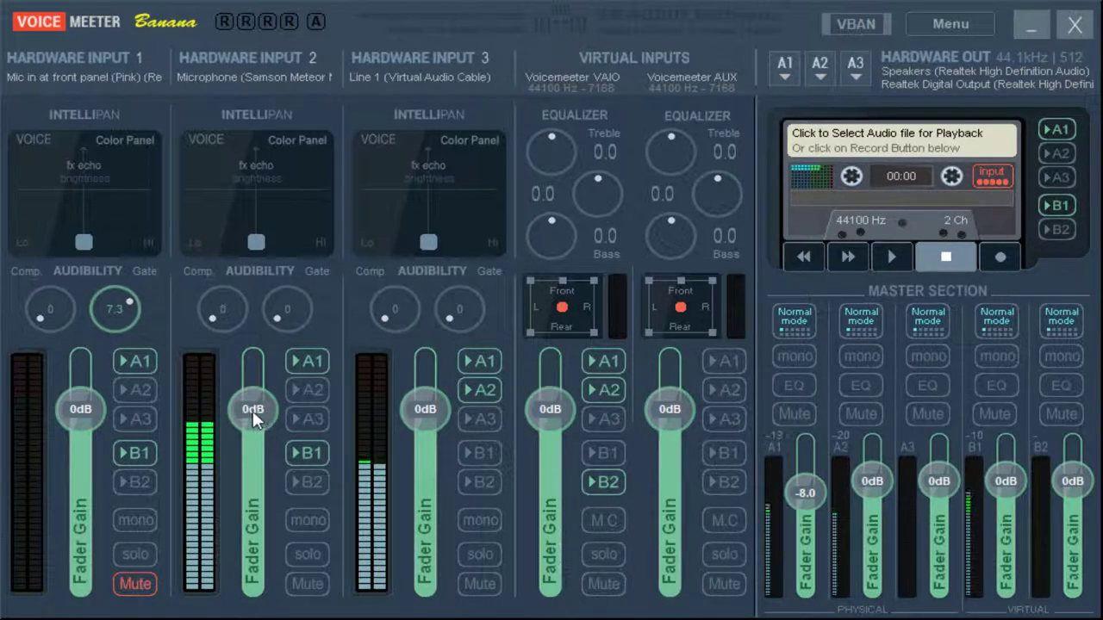
{"action": "left_click_drag", "start_coordinate": [252, 410], "coordinate": [256, 441]}
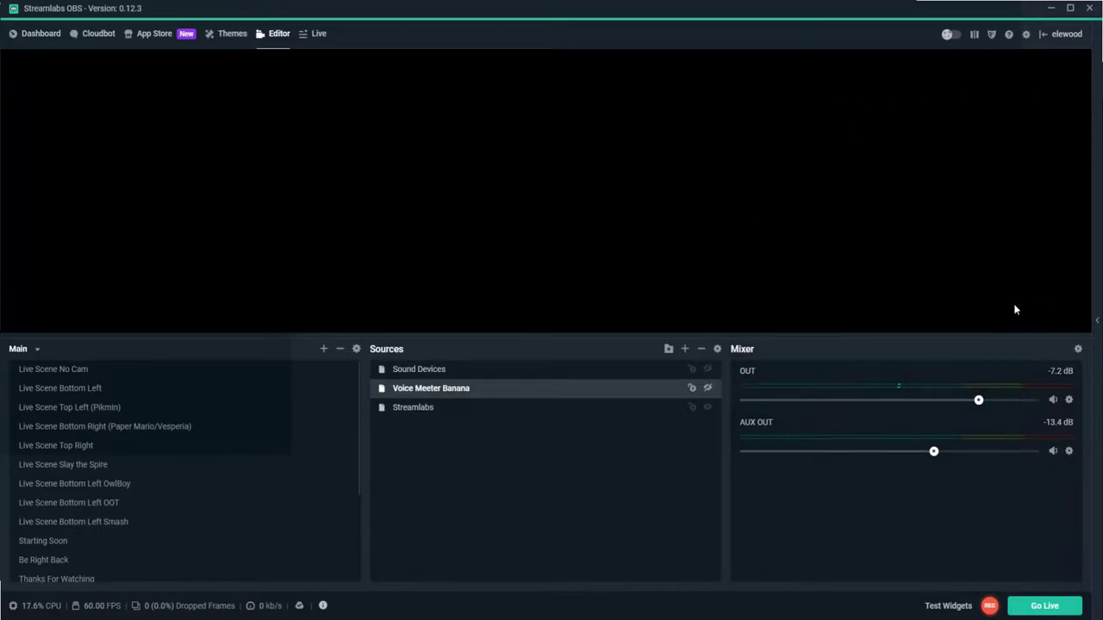
{"action": "left_click", "coordinate": [684, 351]}
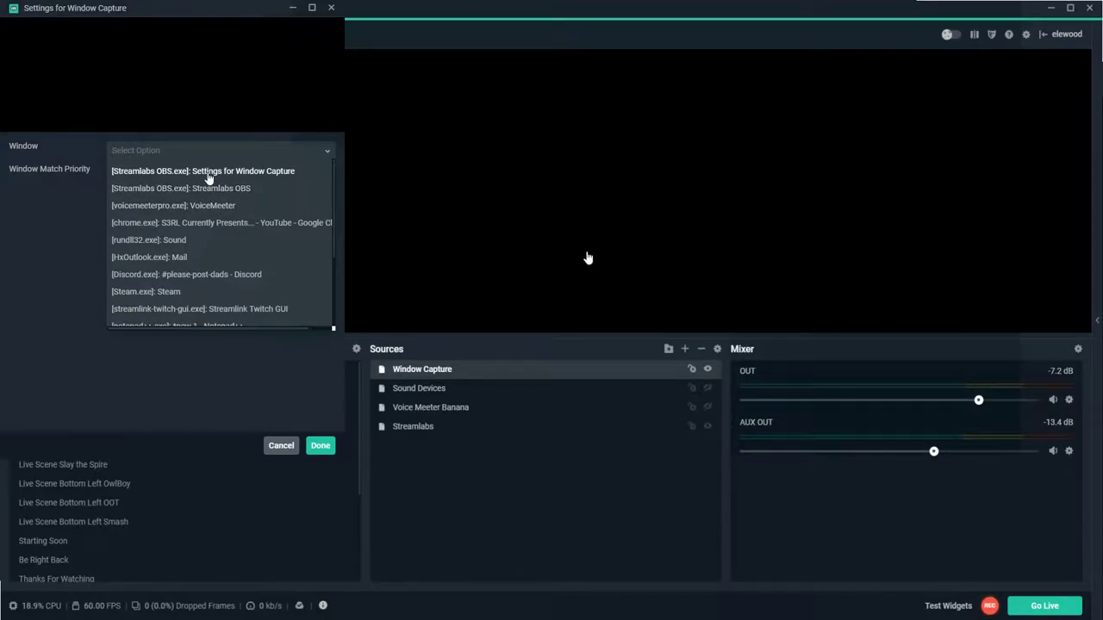
{"action": "left_click", "coordinate": [192, 389]}
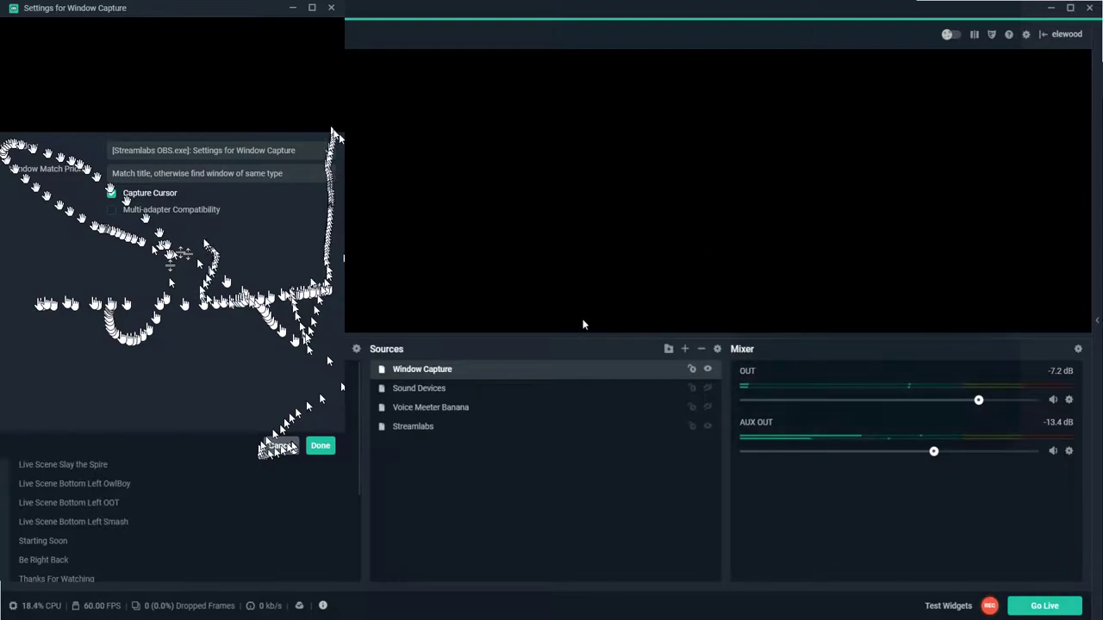
{"action": "key", "text": "Delete"}
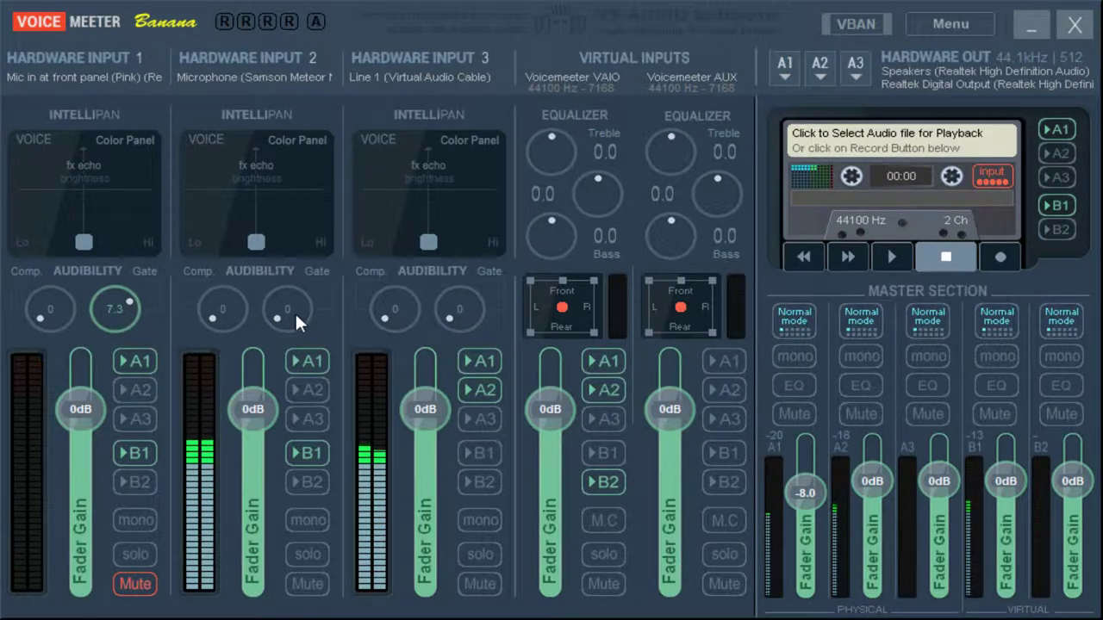
Reset Input 2's gate to 0 and fader to 0 dB, then enable its B1 output
{"action": "left_click_drag", "start_coordinate": [295, 312], "coordinate": [300, 268]}
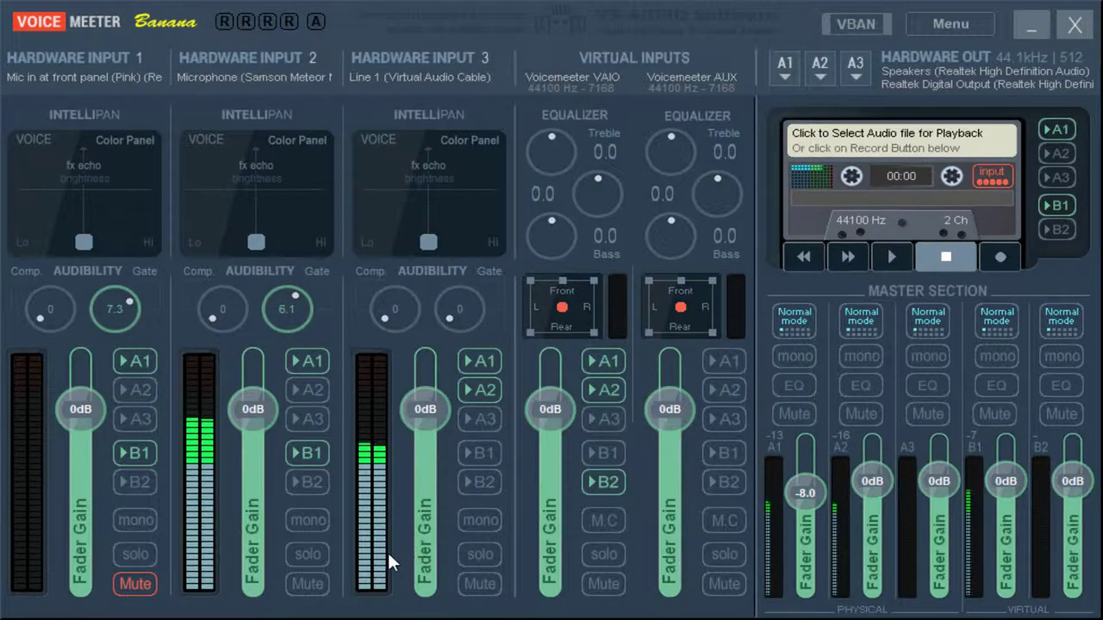
{"action": "double_click", "coordinate": [284, 308]}
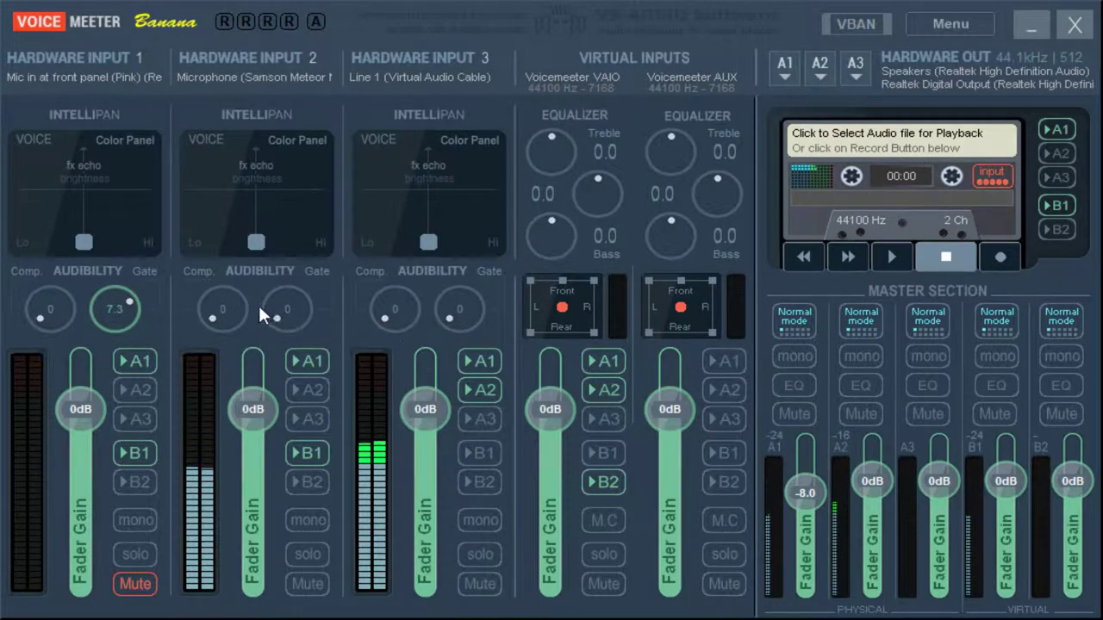
{"action": "mouse_move", "coordinate": [246, 480]}
{"action": "left_mouse_down"}
{"action": "mouse_move", "coordinate": [239, 453]}
{"action": "mouse_move", "coordinate": [244, 464]}
{"action": "left_mouse_up"}
{"action": "double_click", "coordinate": [249, 514]}
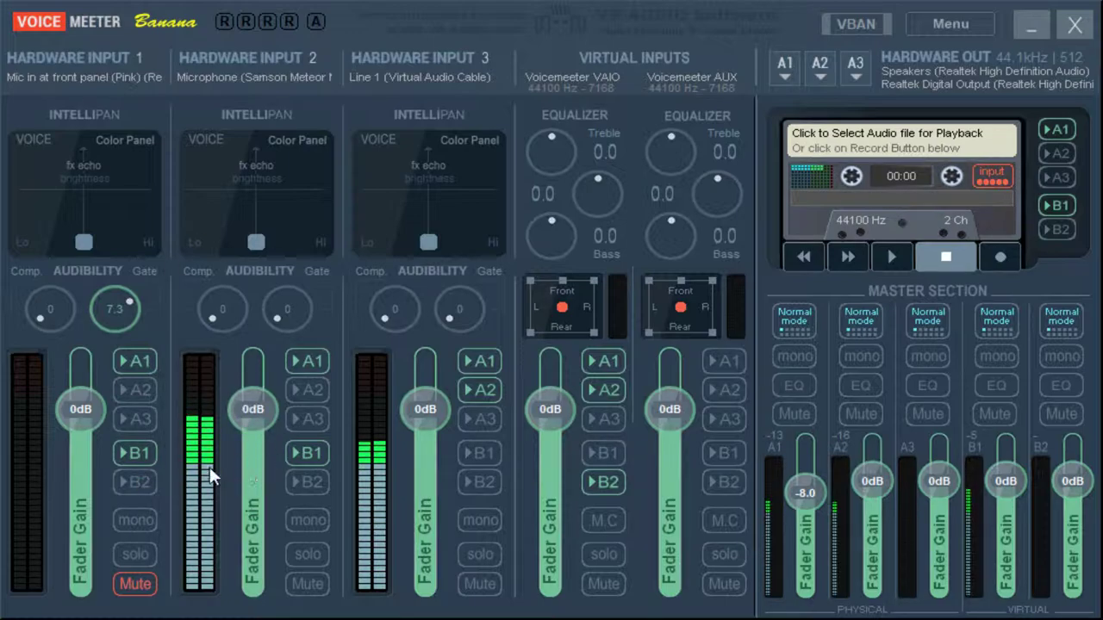
{"action": "left_click", "coordinate": [303, 451]}
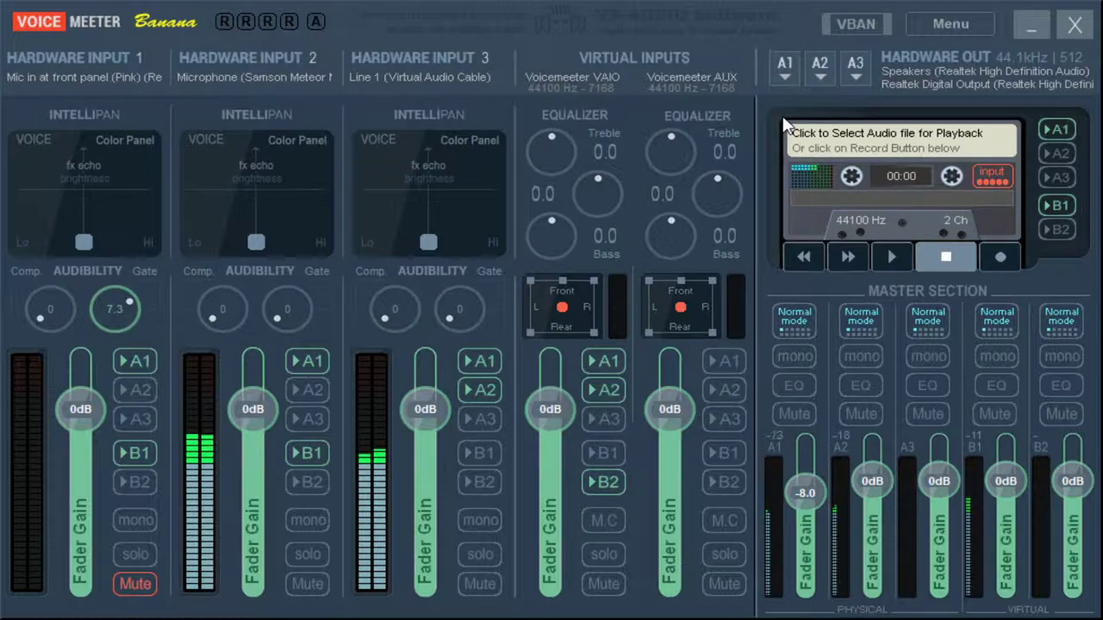
{"action": "left_click_drag", "start_coordinate": [802, 496], "coordinate": [808, 487]}
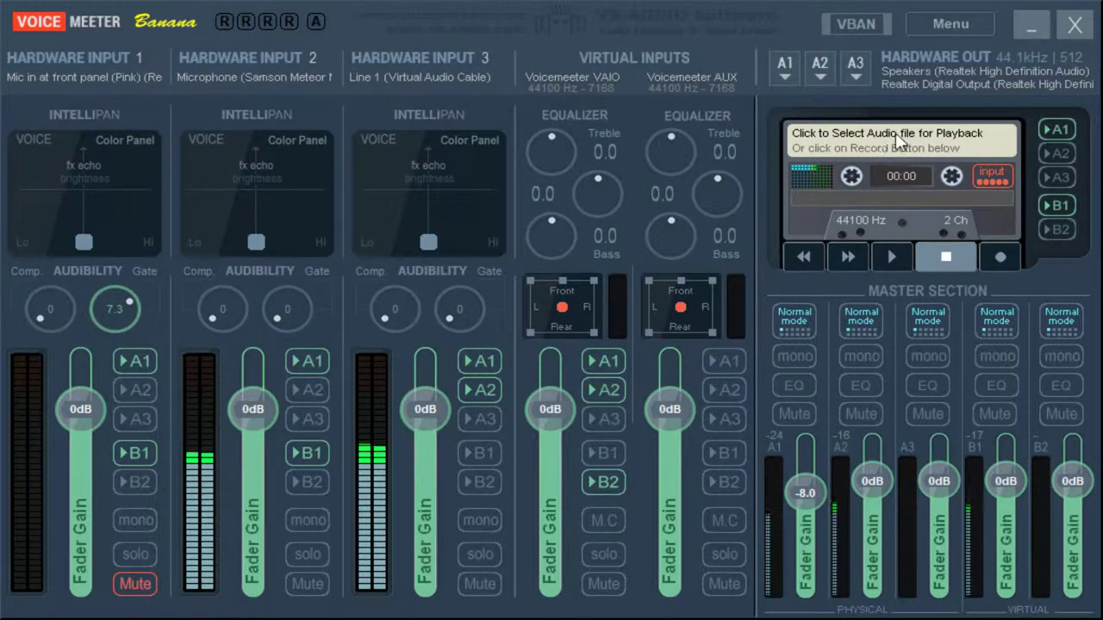
Send the cassette recorder's output to bus B1 too
{"action": "left_click", "coordinate": [1057, 205]}
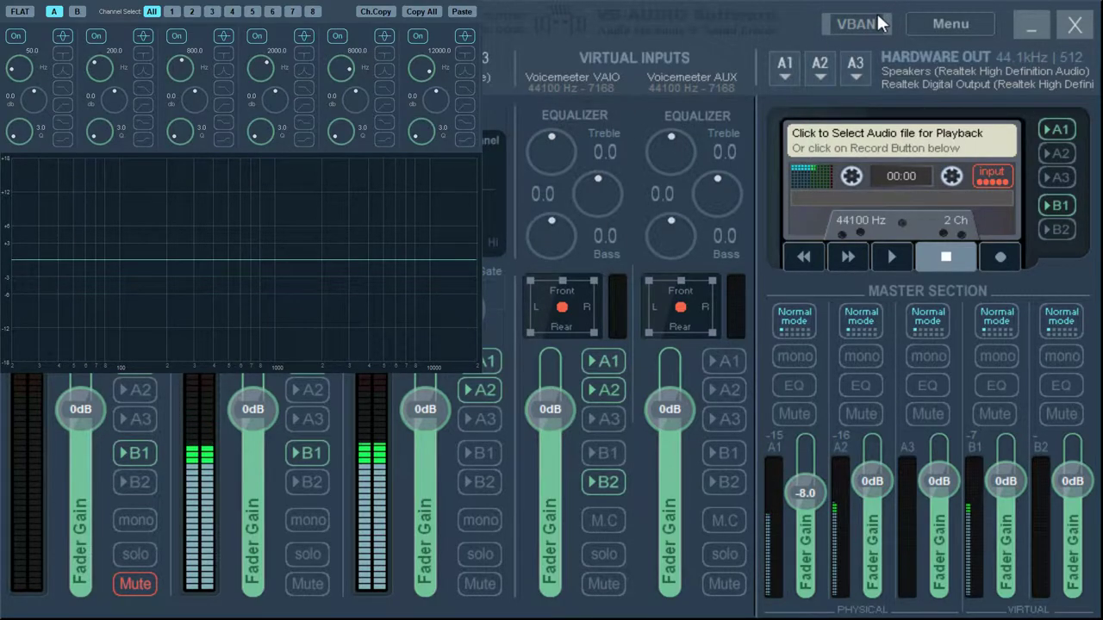
{"action": "left_click", "coordinate": [733, 34]}
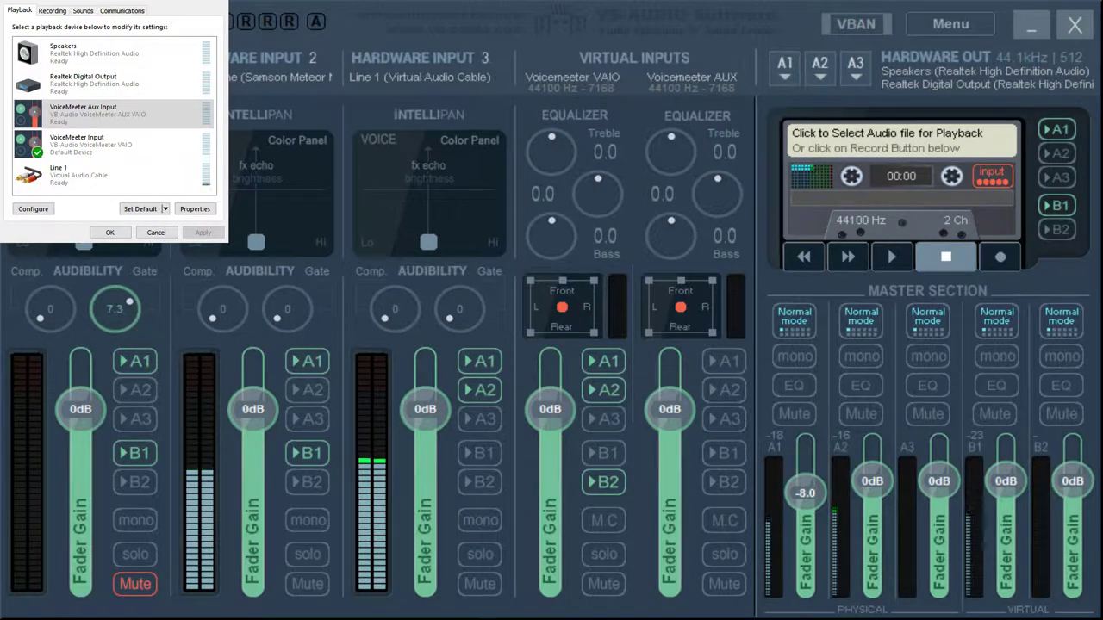
{"action": "key", "text": "Escape"}
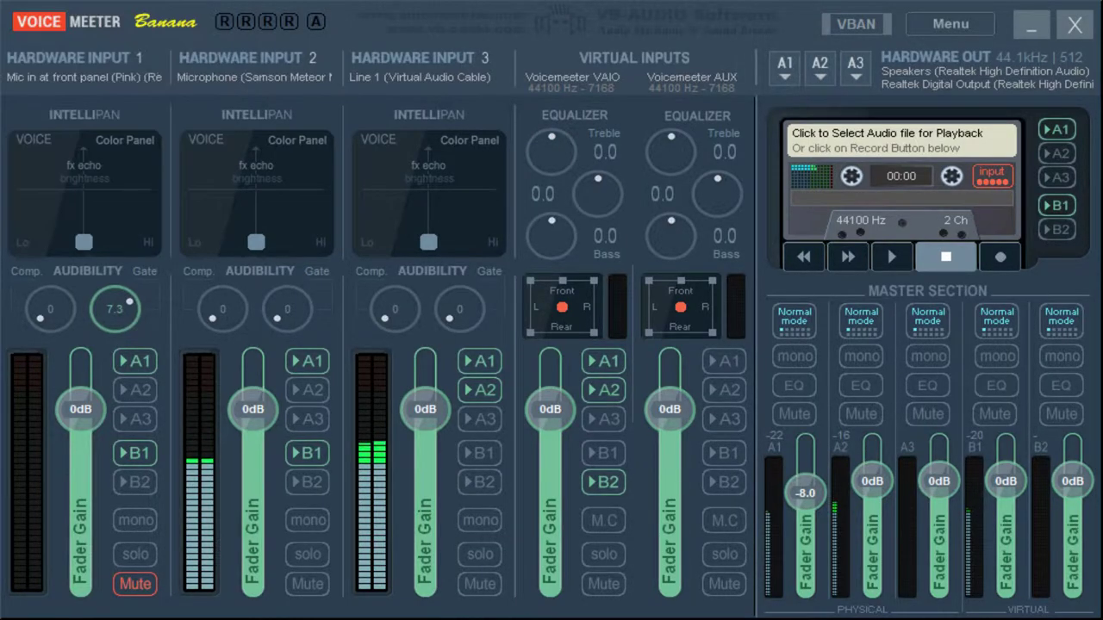